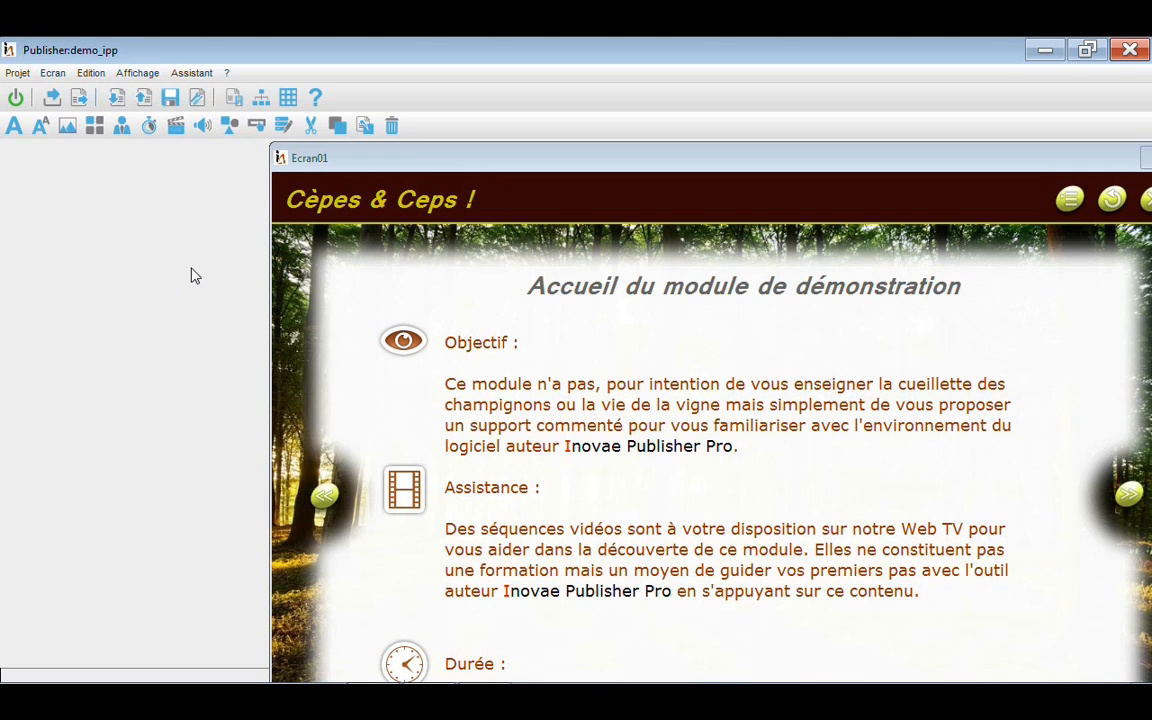
Step: Display the object controller (Contrôleur objets) for Ecran01
{"action": "left_click", "coordinate": [234, 99]}
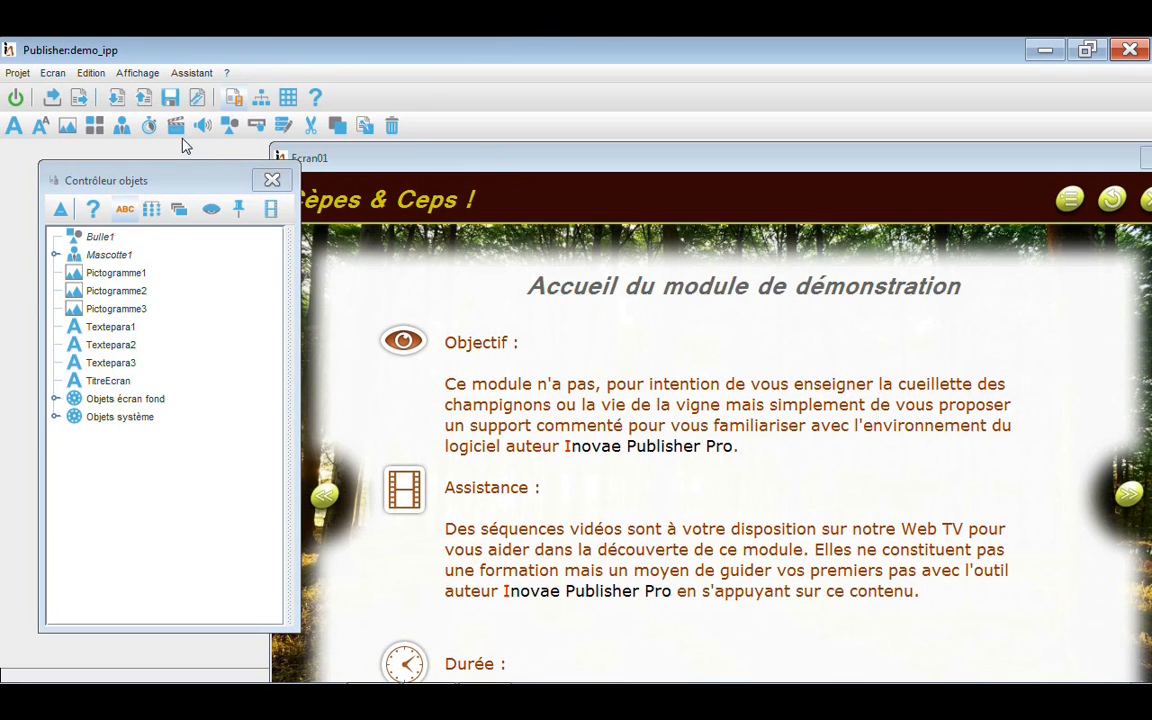
{"action": "left_click", "coordinate": [137, 73]}
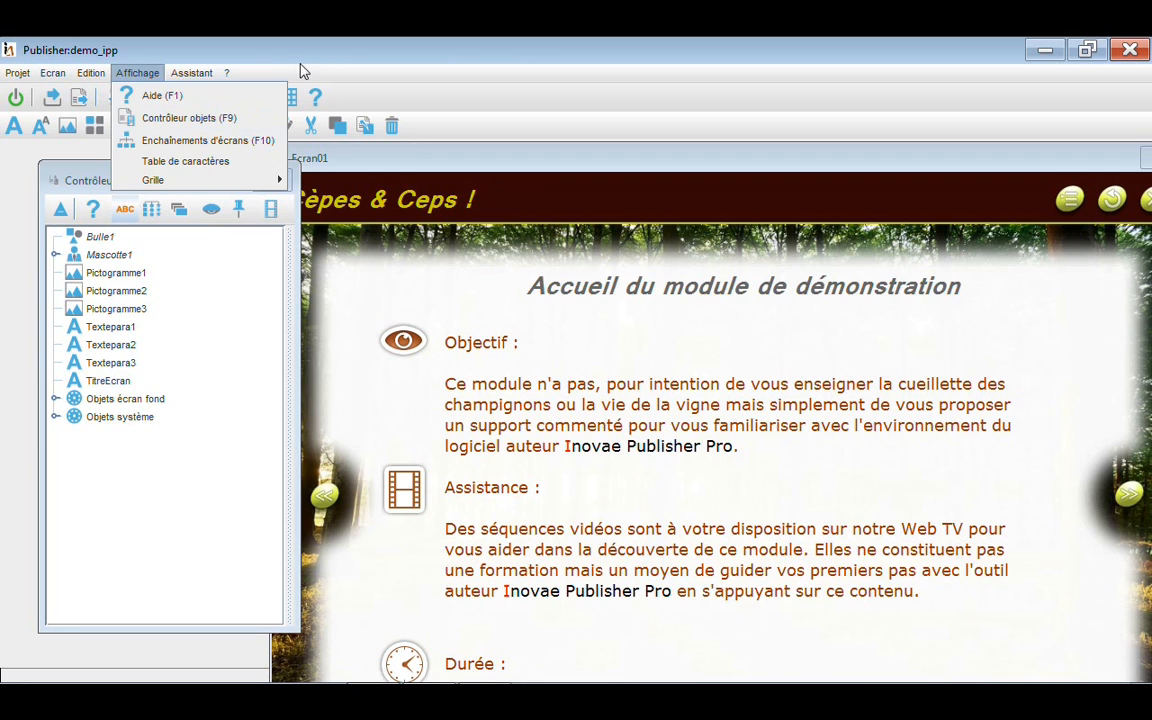
{"action": "left_click", "coordinate": [328, 45]}
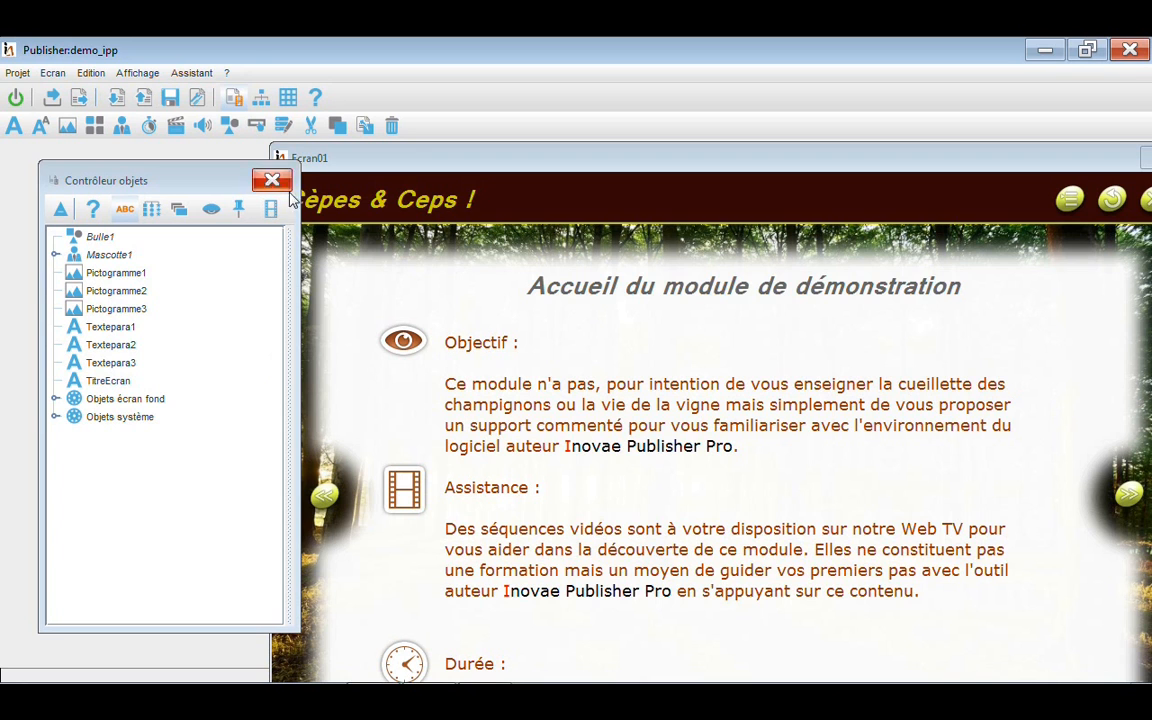
Step: Use the screen sequence window to view Ecran02's object list, return to Ecran01 and close the sequence window
{"action": "left_click", "coordinate": [260, 98]}
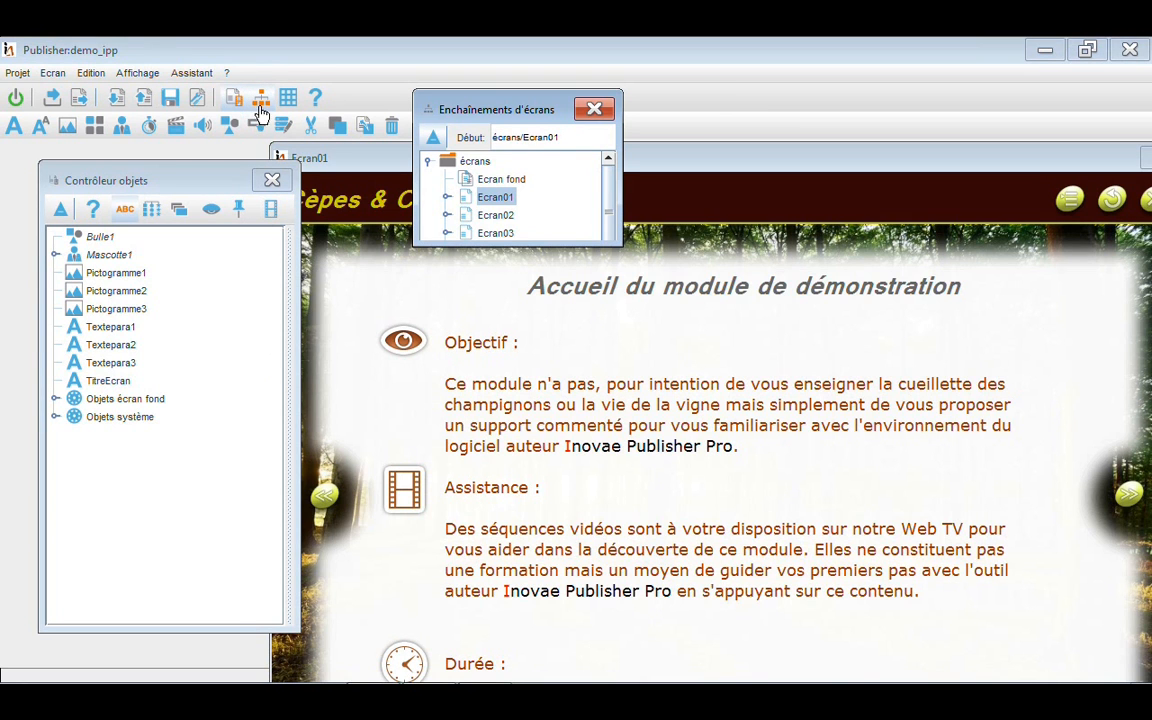
{"action": "double_click", "coordinate": [493, 219]}
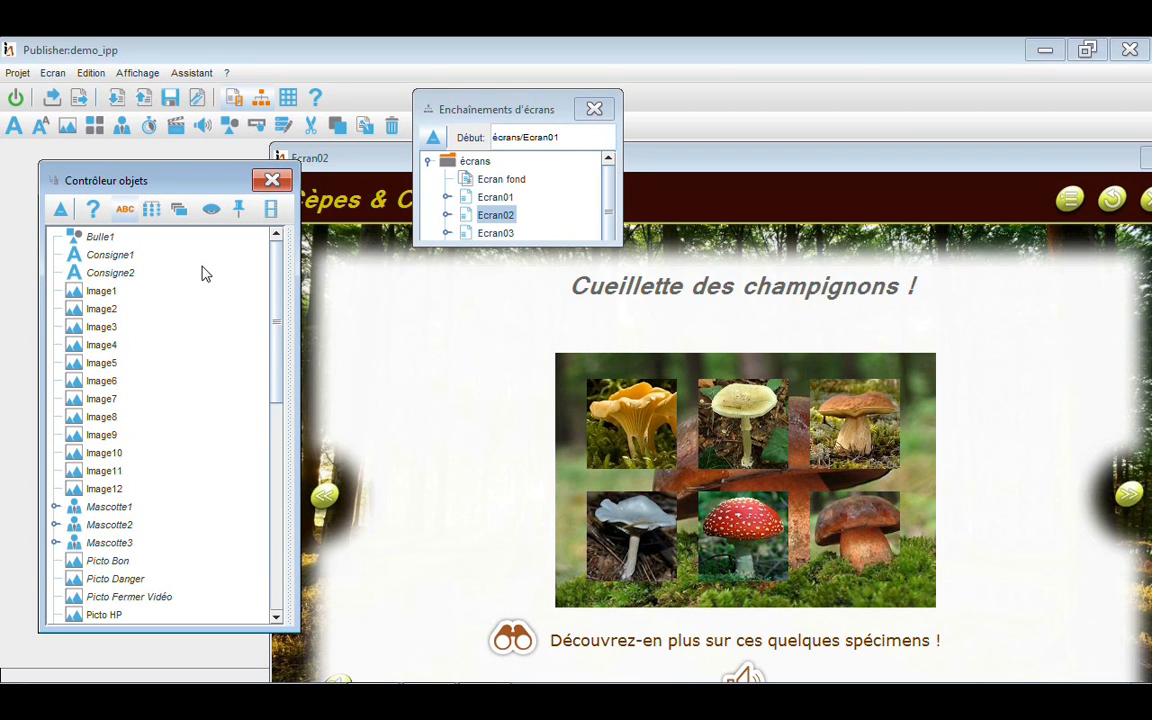
{"action": "left_click_drag", "start_coordinate": [275, 296], "coordinate": [262, 265]}
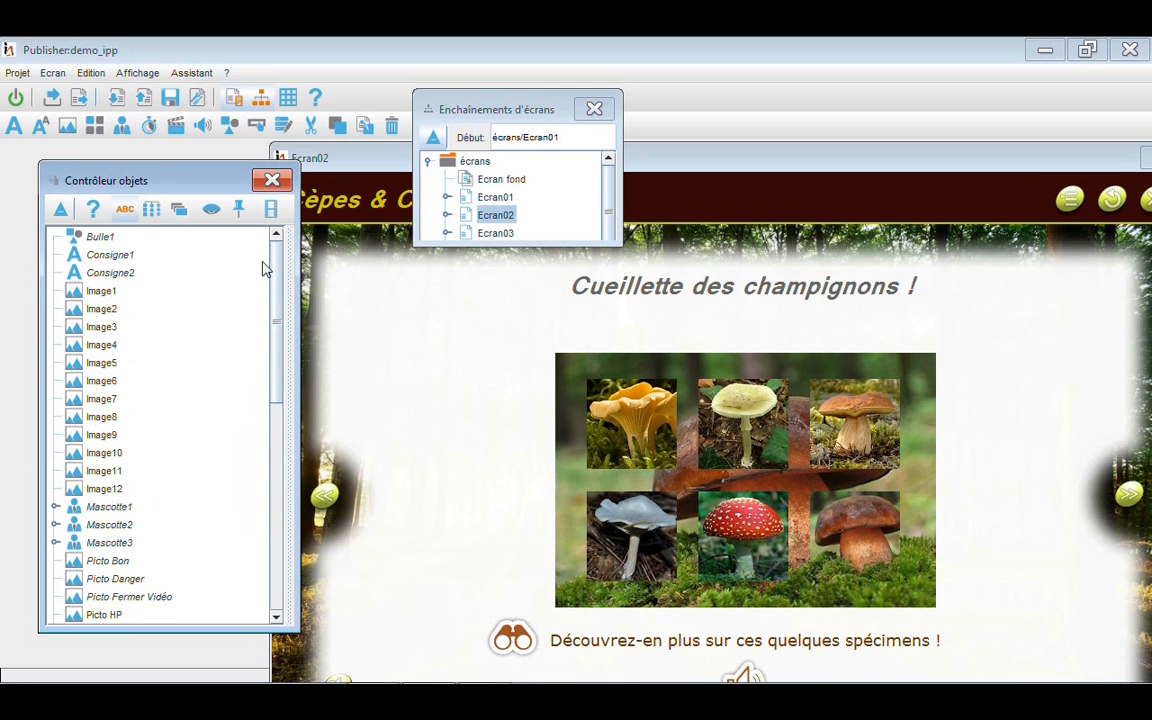
{"action": "double_click", "coordinate": [498, 197]}
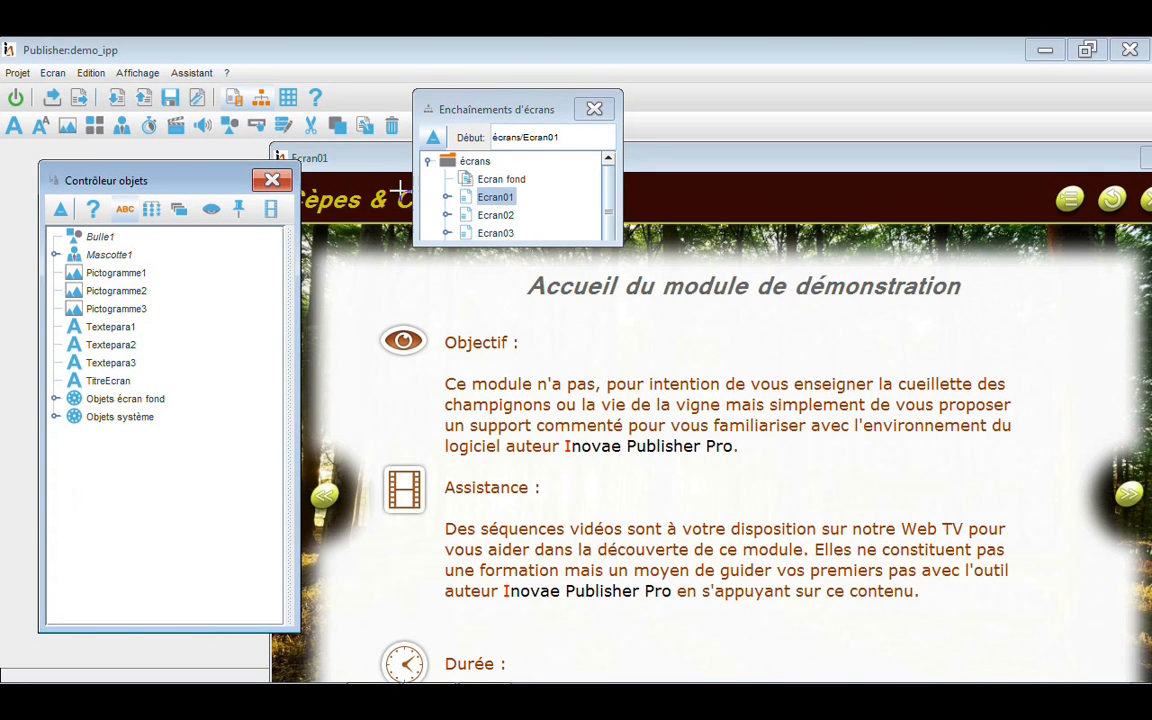
{"action": "left_click", "coordinate": [594, 108]}
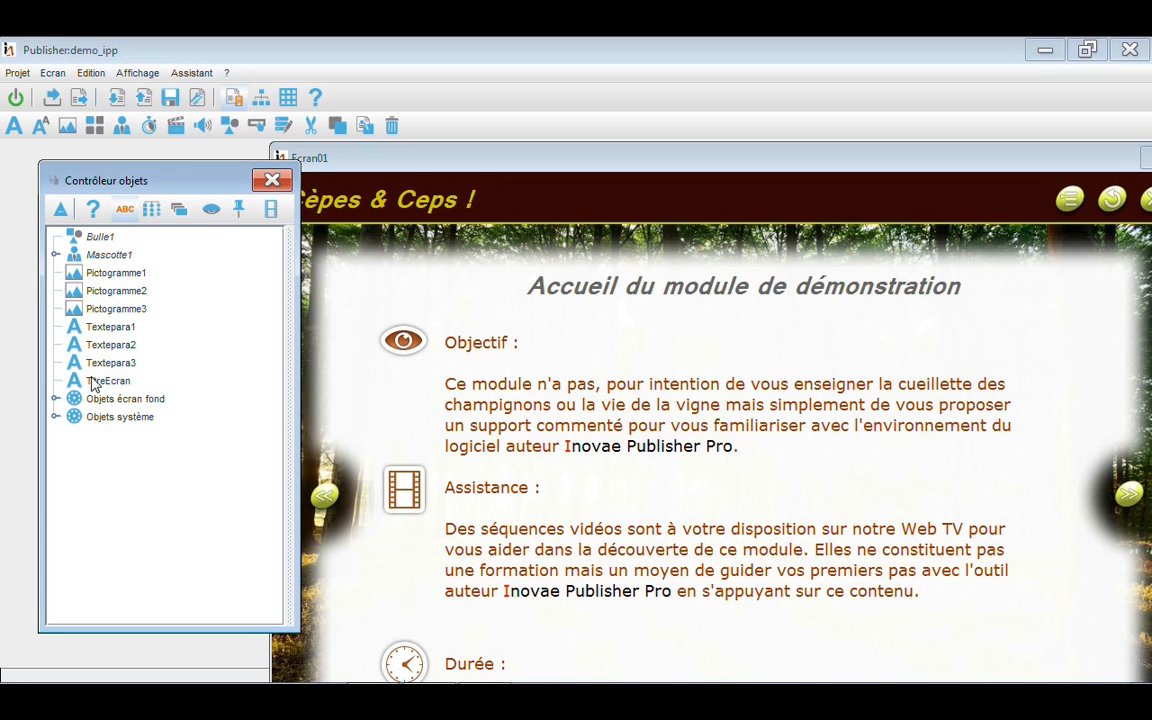
Step: Locate Textepara1 on the screen from the object list, and the Assistance paragraph in the list from the screen
{"action": "left_click", "coordinate": [107, 329]}
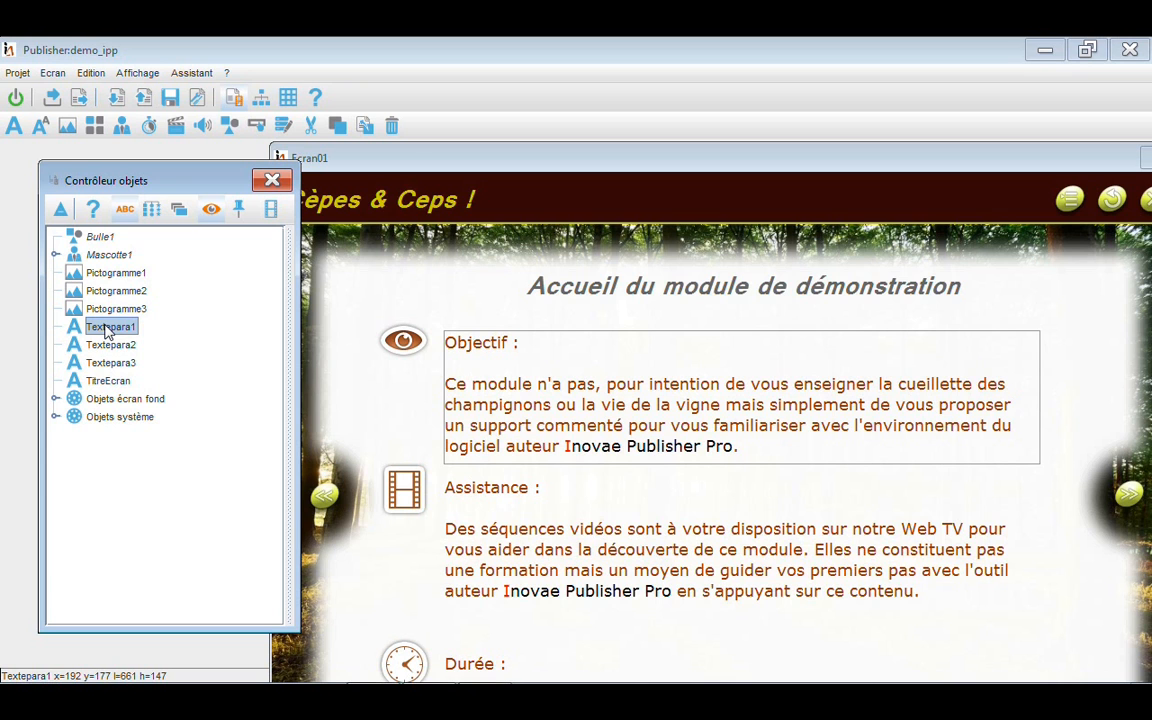
{"action": "left_click", "coordinate": [641, 545]}
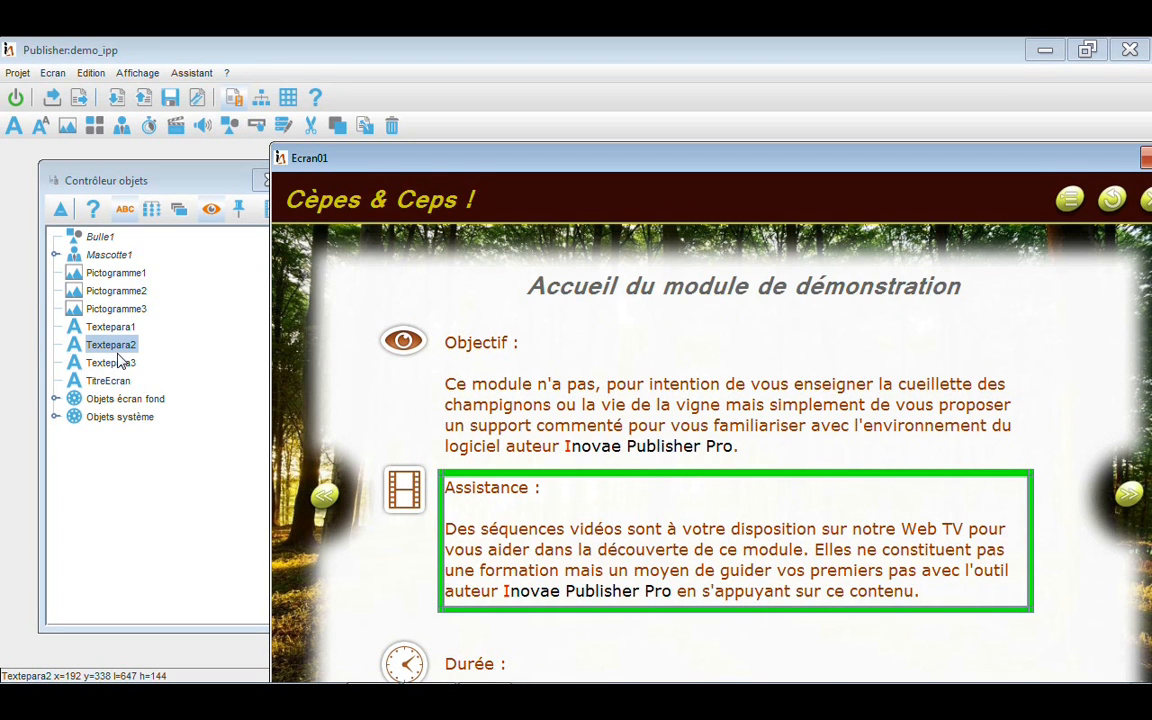
{"action": "left_click", "coordinate": [202, 396]}
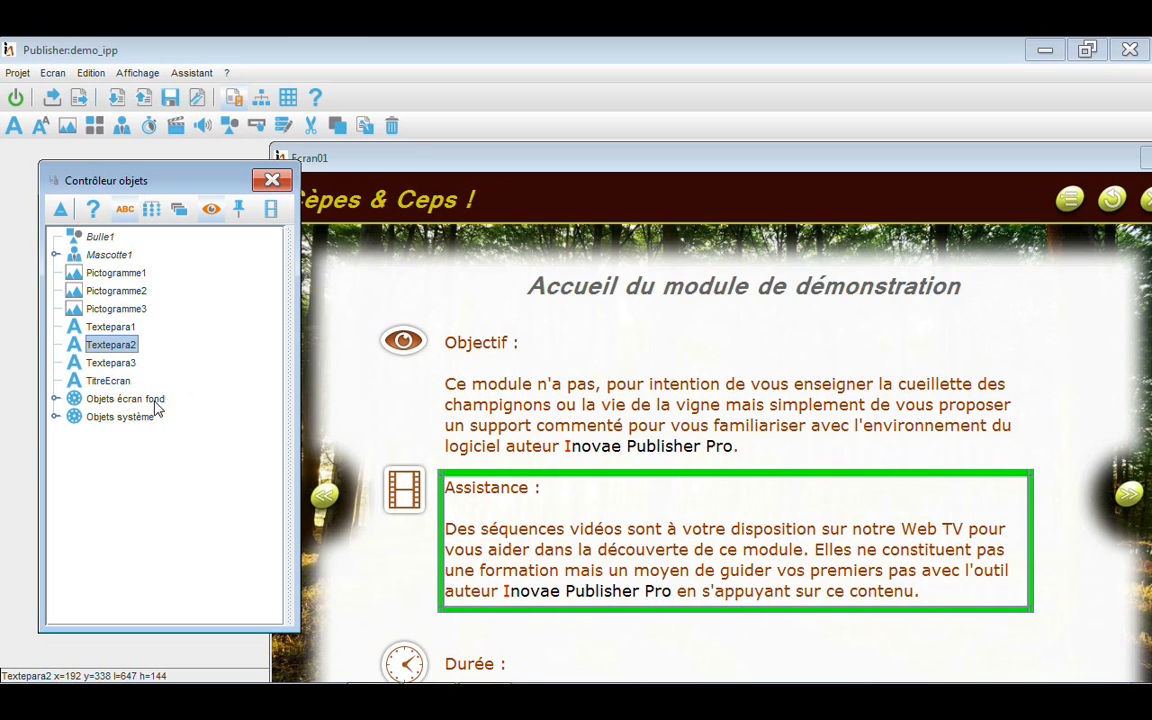
Step: Expand the Objets écran fond and Objets système groups to examine their contents, and collapse both again
{"action": "left_click", "coordinate": [55, 398]}
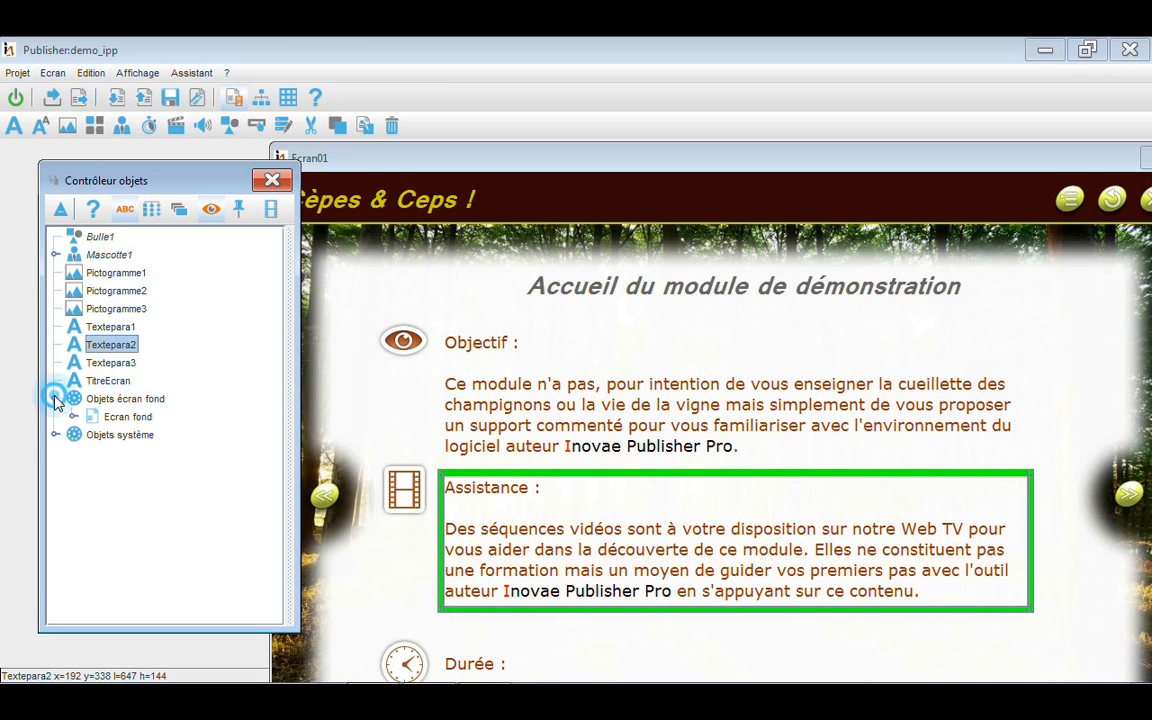
{"action": "left_click", "coordinate": [73, 417]}
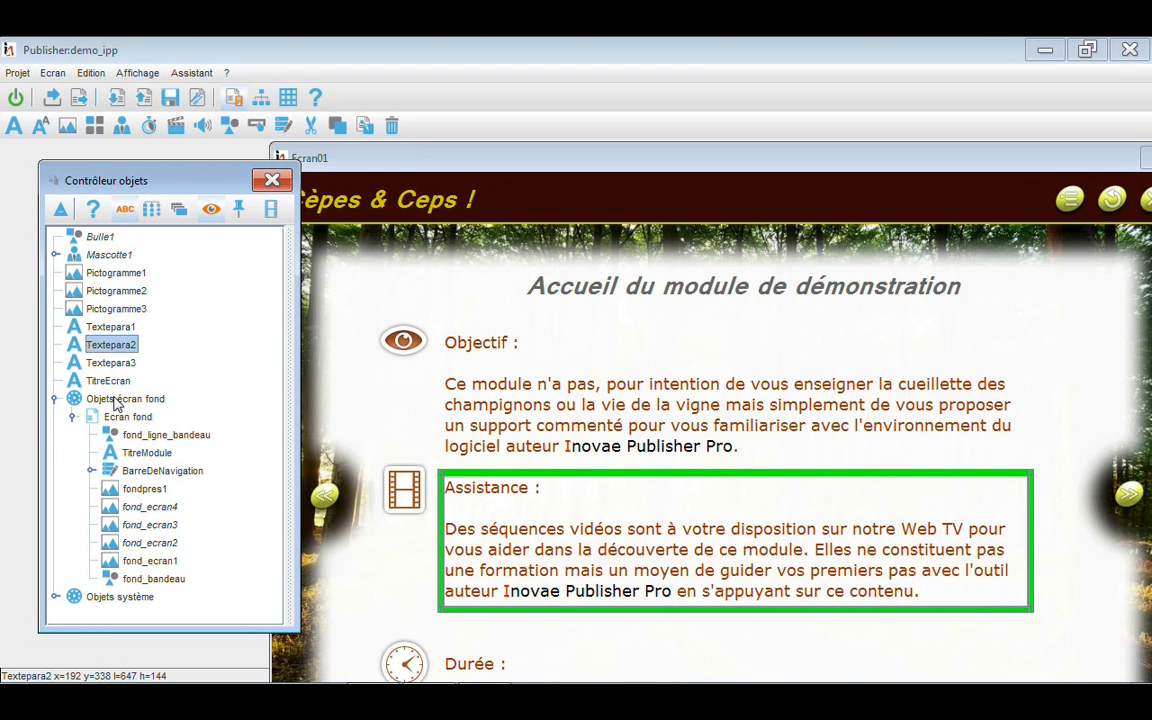
{"action": "left_click", "coordinate": [55, 398]}
{"action": "left_click", "coordinate": [57, 416]}
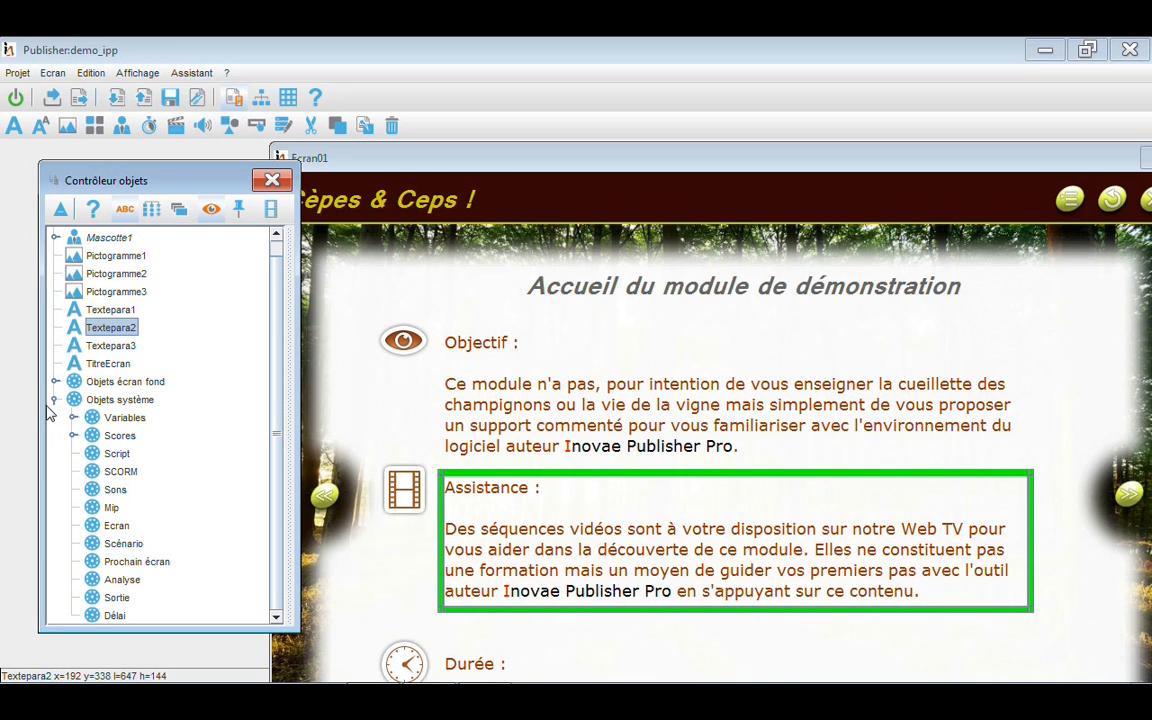
{"action": "left_click", "coordinate": [55, 400]}
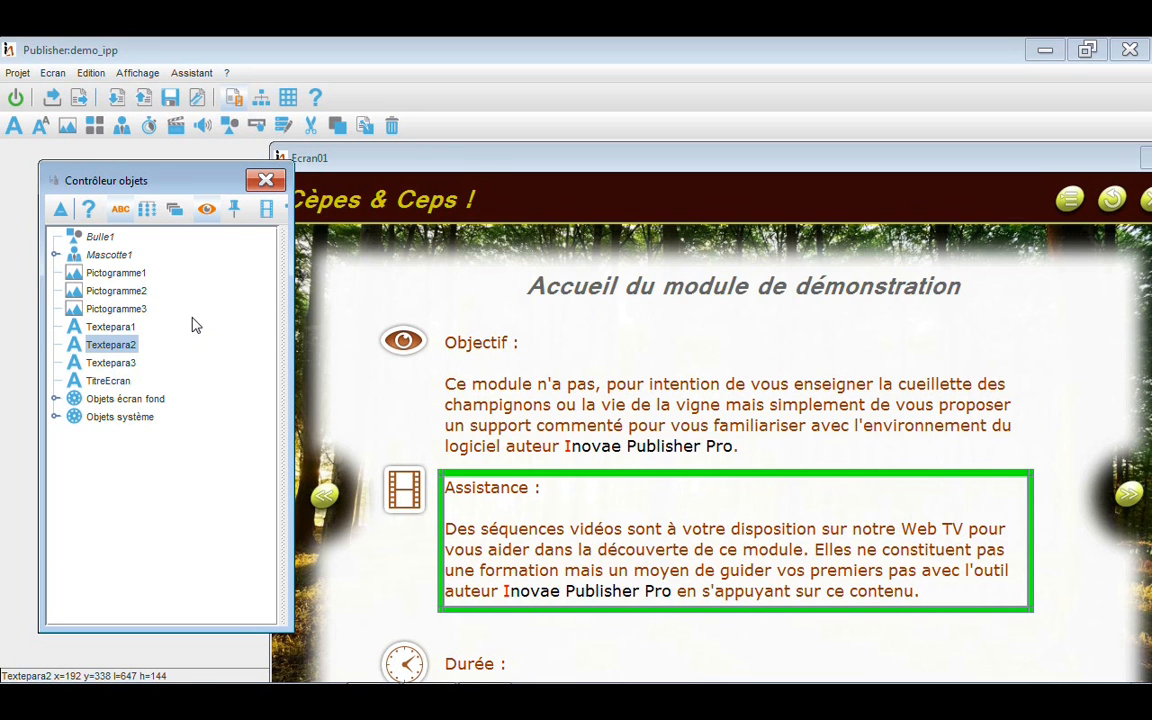
Step: View the object list grouped by type and set its sorting to display level
{"action": "left_click", "coordinate": [148, 212]}
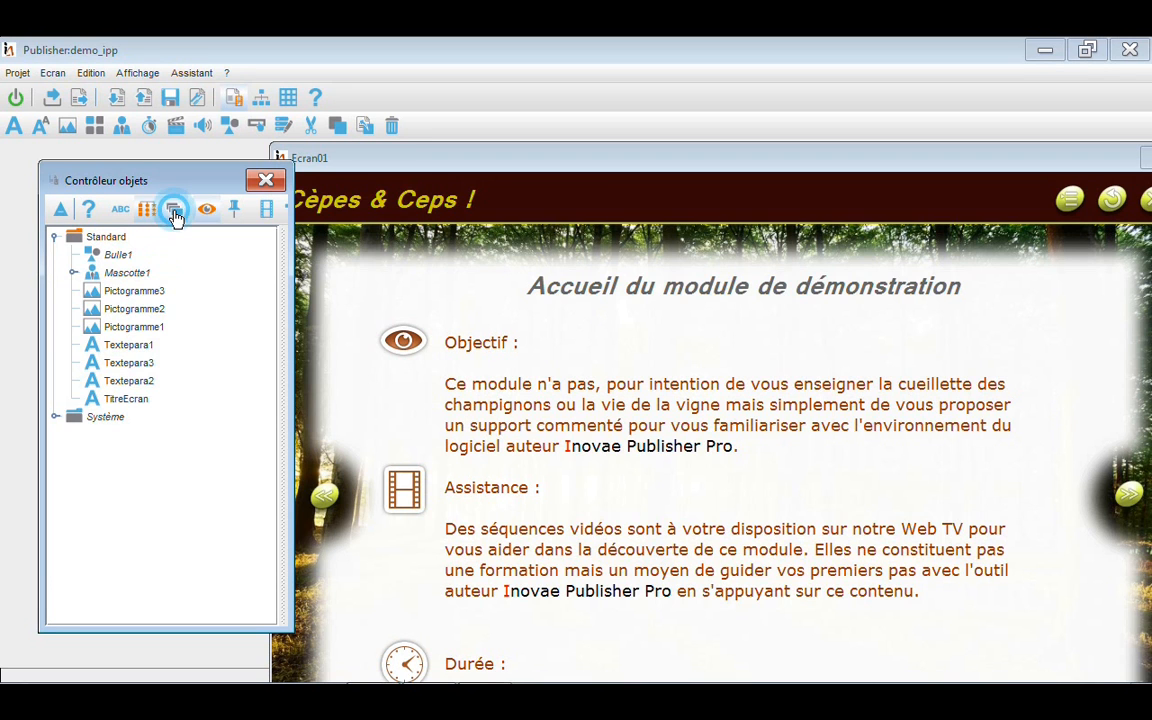
{"action": "left_click", "coordinate": [175, 213]}
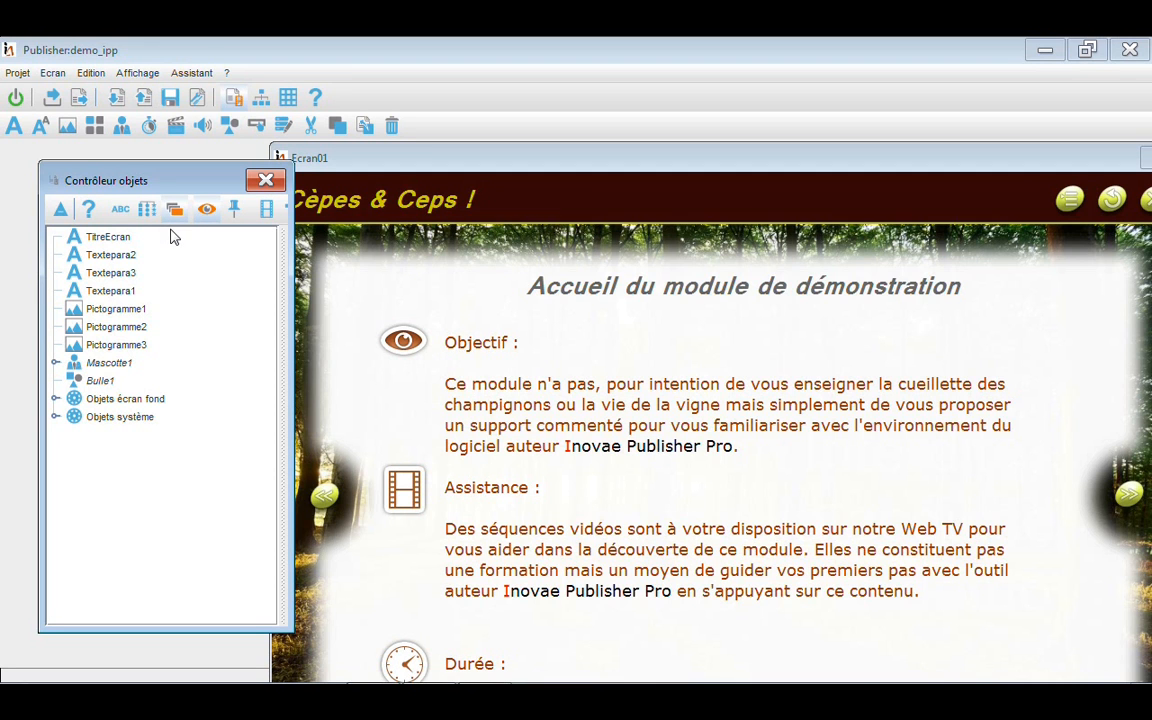
Step: Move Pictogramme1 below Pictogramme2 in the display order and return it to just below Textepara1
{"action": "left_click", "coordinate": [115, 328]}
{"action": "left_click", "coordinate": [117, 310]}
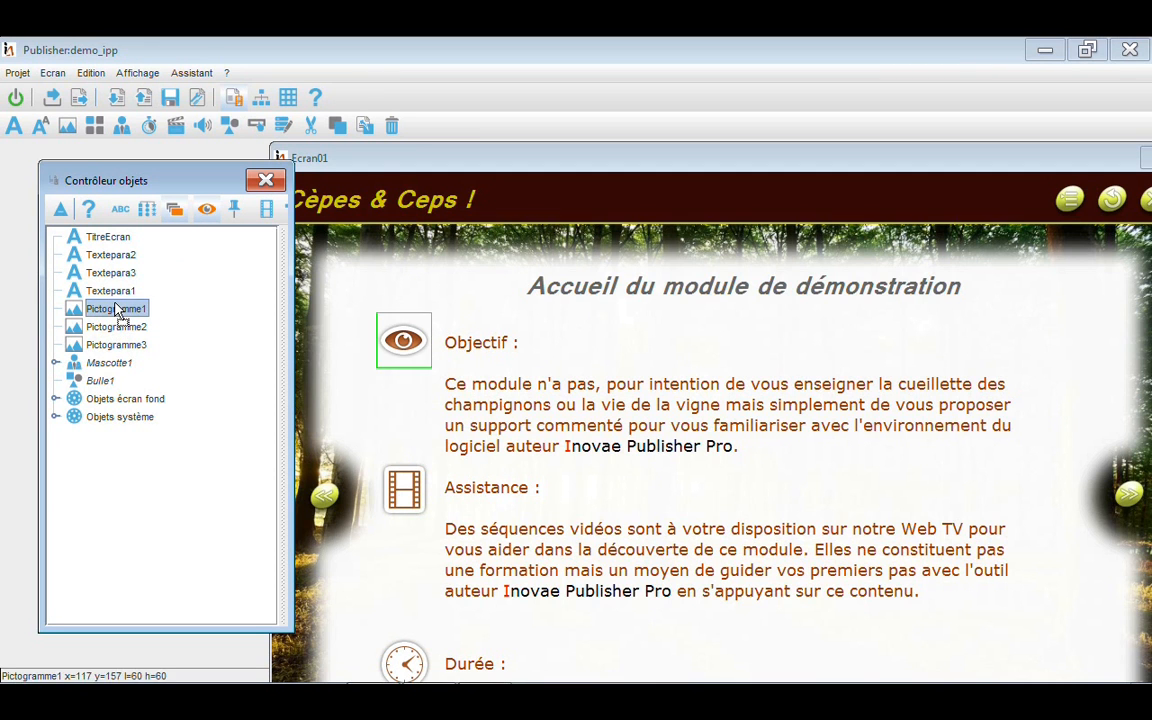
{"action": "left_click_drag", "start_coordinate": [117, 310], "coordinate": [117, 327]}
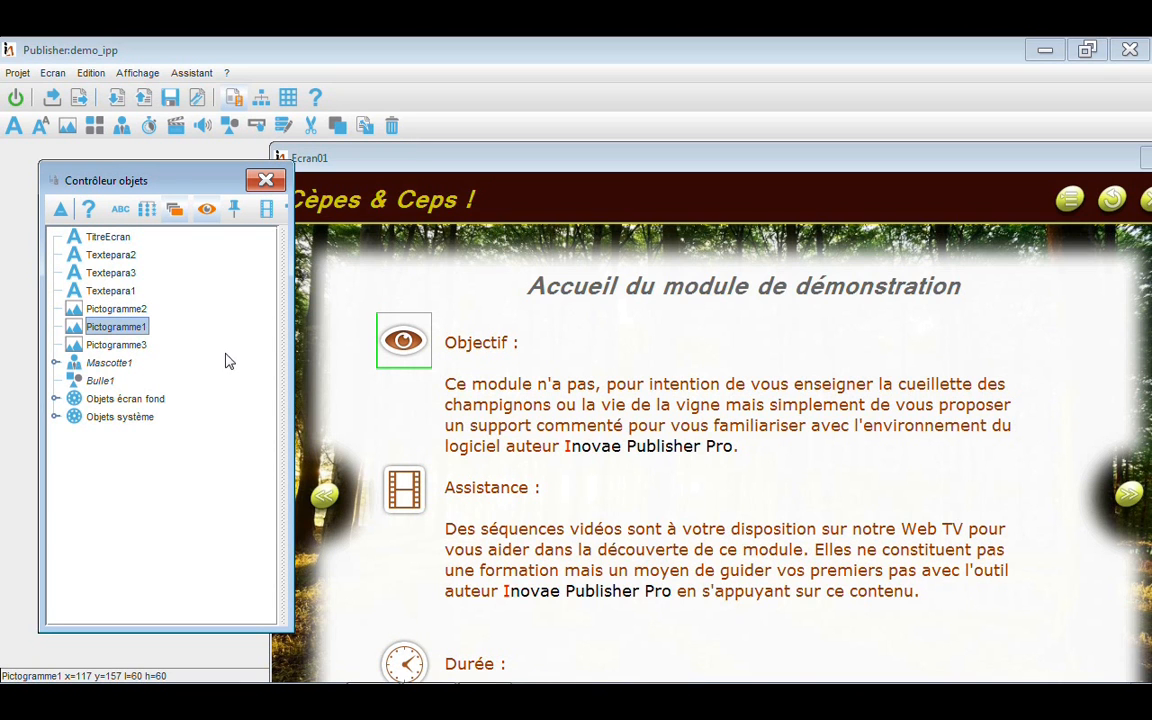
{"action": "left_click_drag", "start_coordinate": [123, 327], "coordinate": [113, 287]}
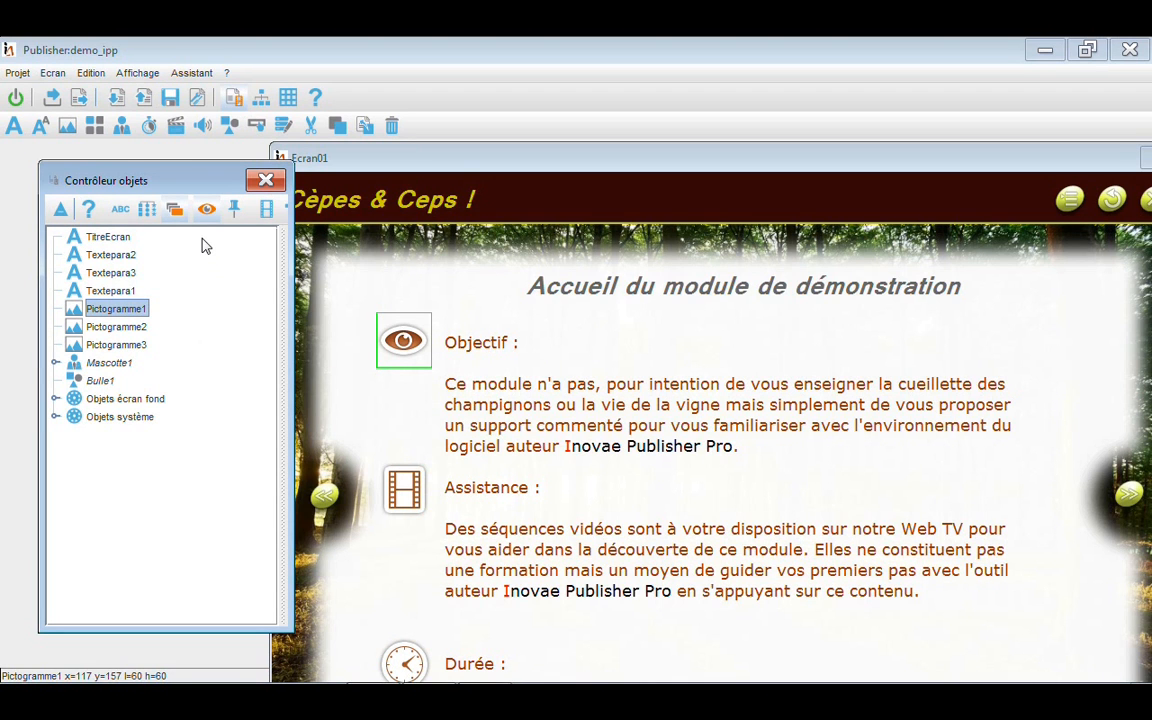
Step: Hide and show Pictogramme2 several times from the object controller, ending with it visible
{"action": "left_click", "coordinate": [119, 329]}
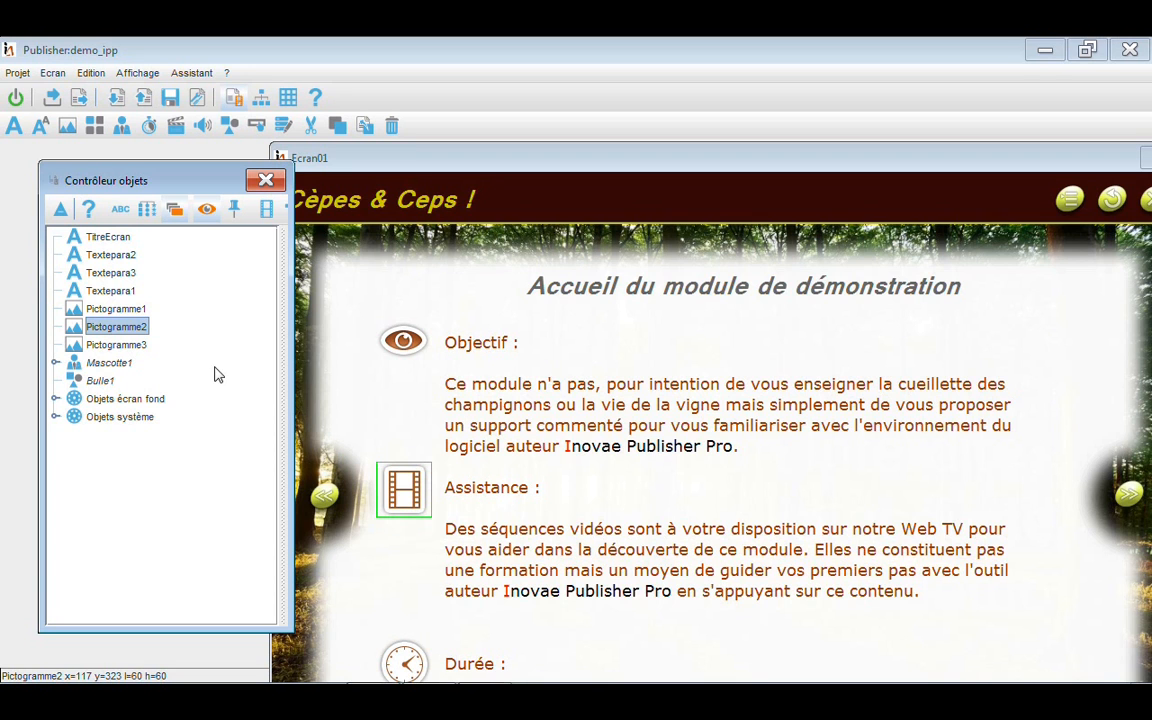
{"action": "left_click", "coordinate": [207, 210]}
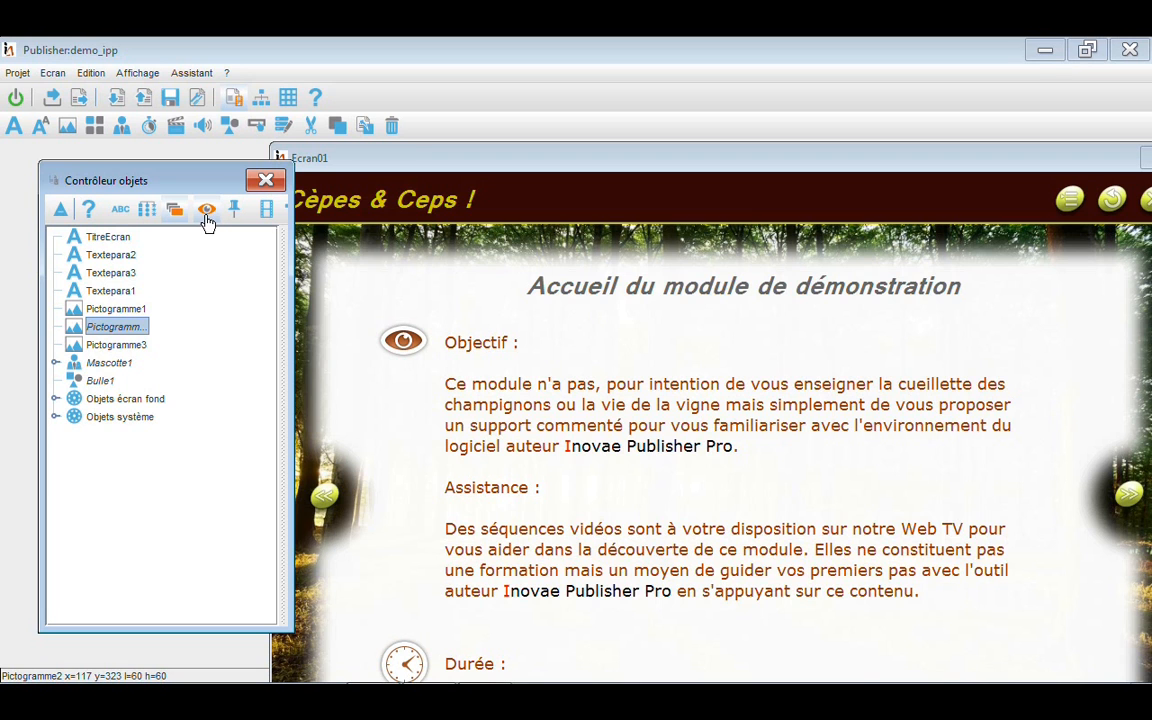
{"action": "left_click", "coordinate": [206, 216]}
{"action": "left_click", "coordinate": [206, 216]}
{"action": "left_click", "coordinate": [206, 216]}
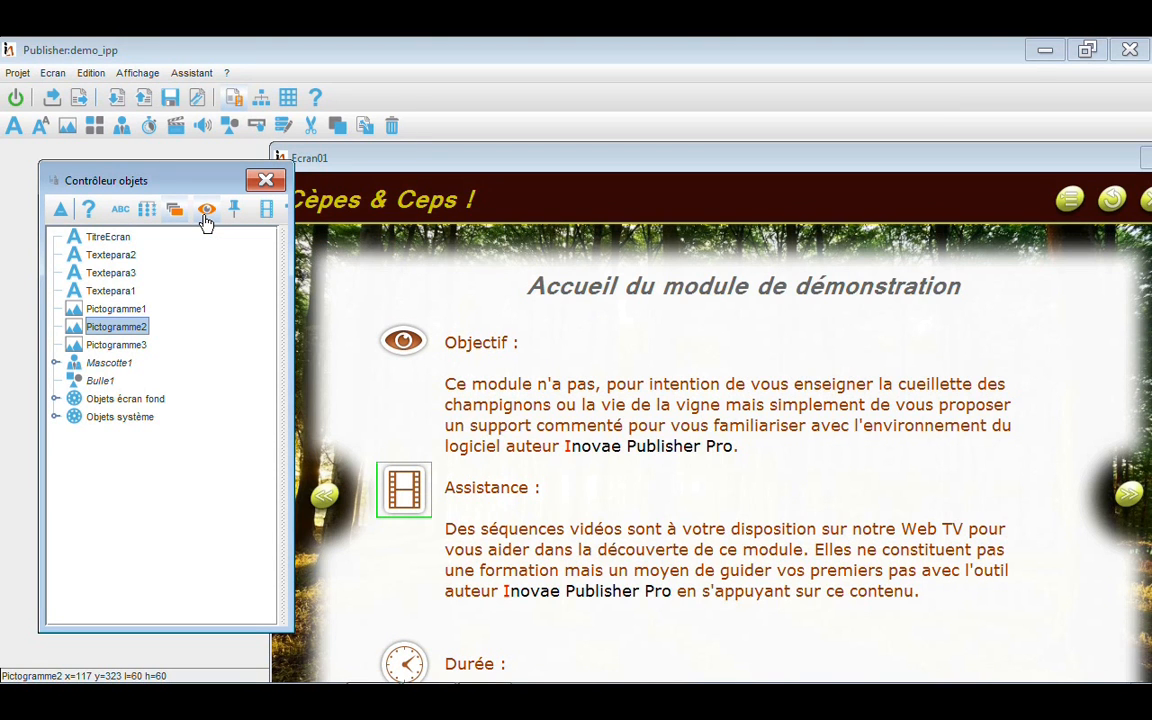
{"action": "left_click", "coordinate": [205, 216]}
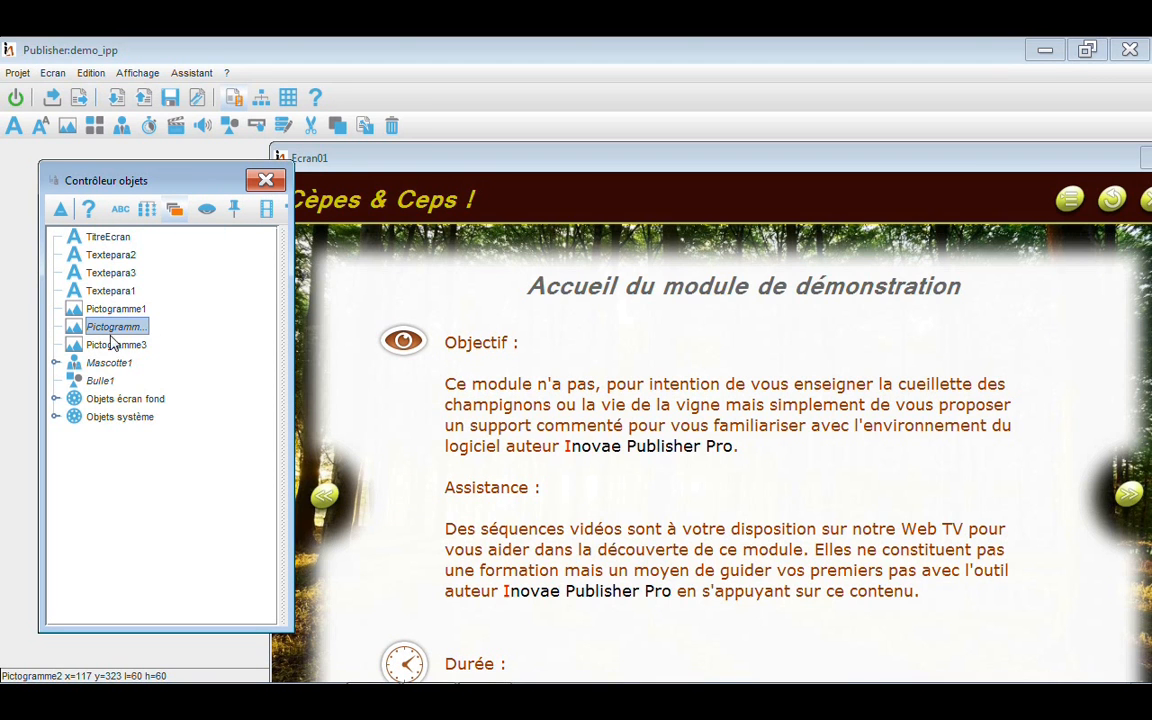
{"action": "left_click", "coordinate": [205, 216]}
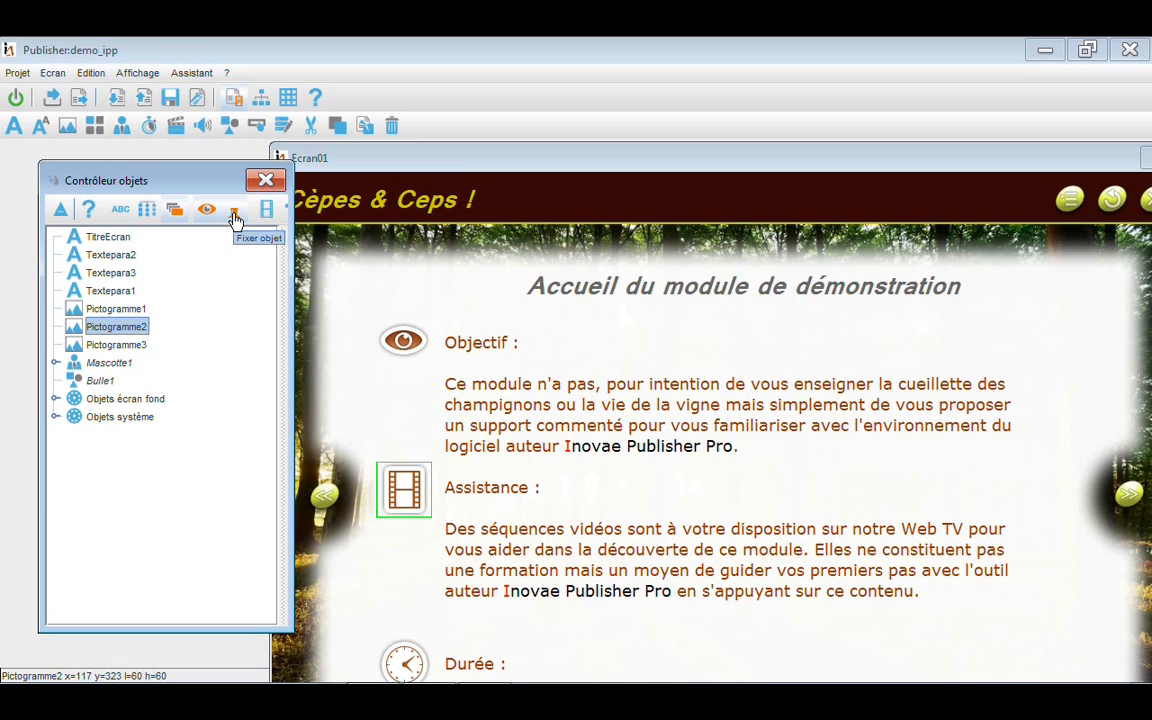
Step: Lock Pictogramme2 in place, try to move it on the screen, and unlock it
{"action": "left_click", "coordinate": [234, 216]}
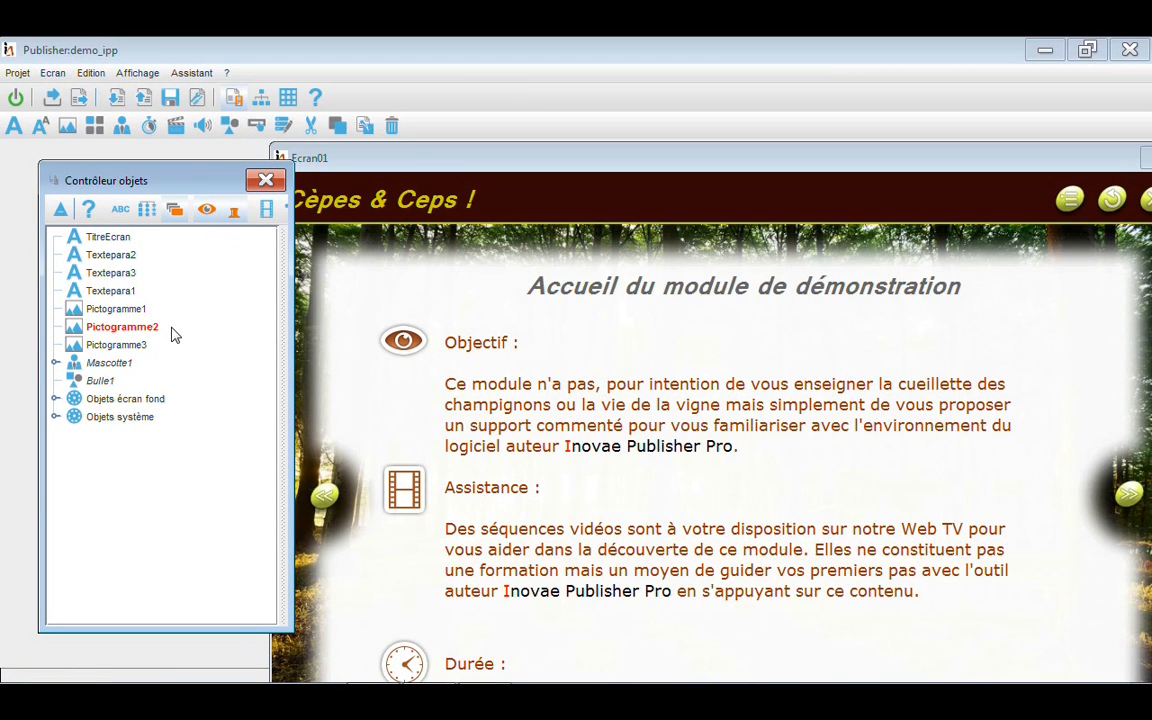
{"action": "left_click", "coordinate": [361, 452]}
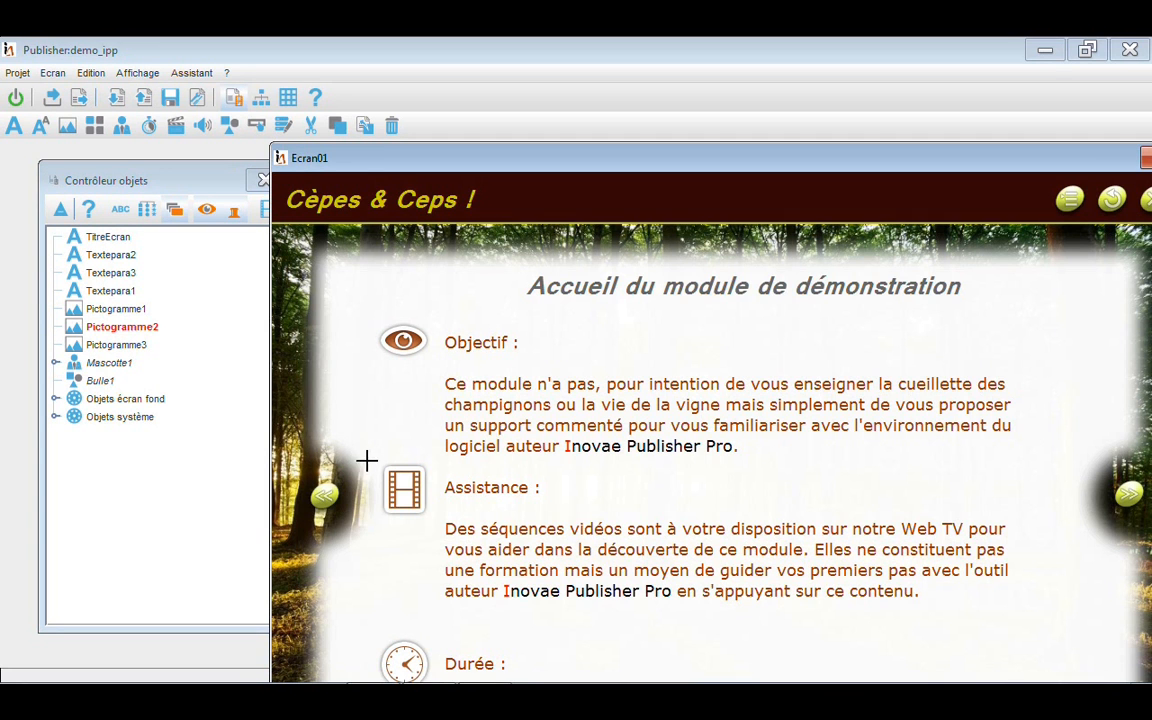
{"action": "left_click_drag", "start_coordinate": [402, 489], "coordinate": [473, 528]}
{"action": "left_click_drag", "start_coordinate": [404, 494], "coordinate": [453, 527]}
{"action": "left_click", "coordinate": [201, 170]}
{"action": "left_click", "coordinate": [149, 326]}
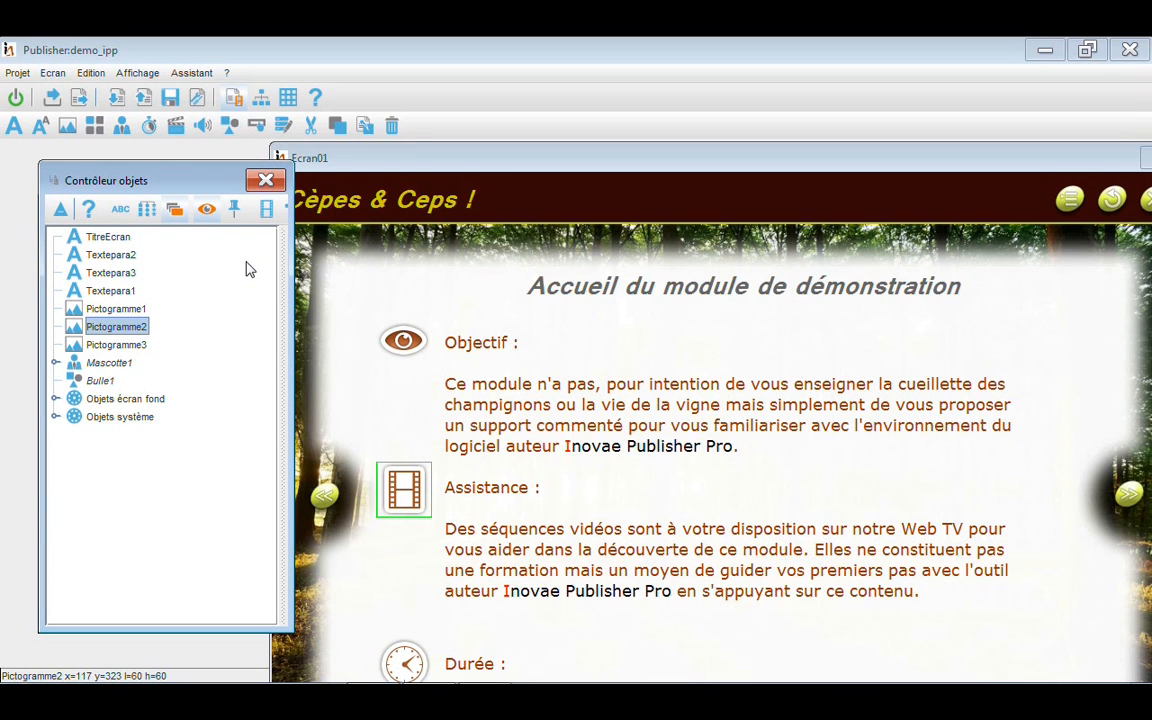
Step: Show the scenario script in a widened object controller, inspect Pictogramme3's available actions without inserting one, and hide the script
{"action": "left_click", "coordinate": [266, 208]}
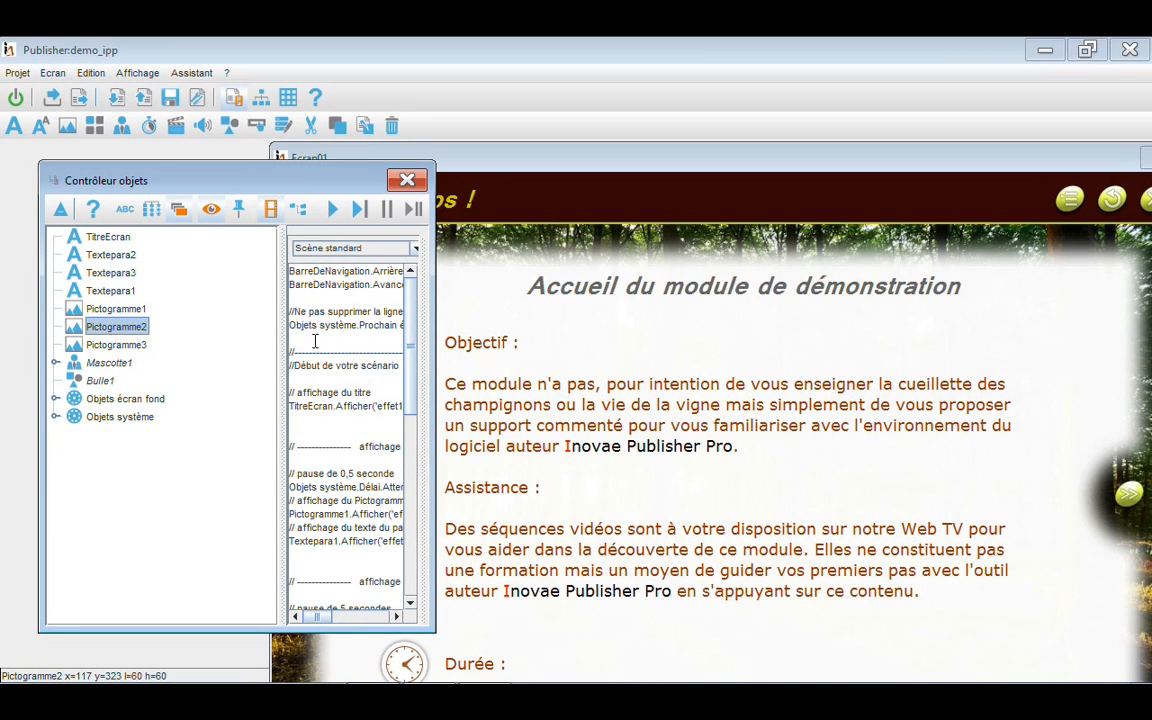
{"action": "left_click_drag", "start_coordinate": [435, 366], "coordinate": [569, 375]}
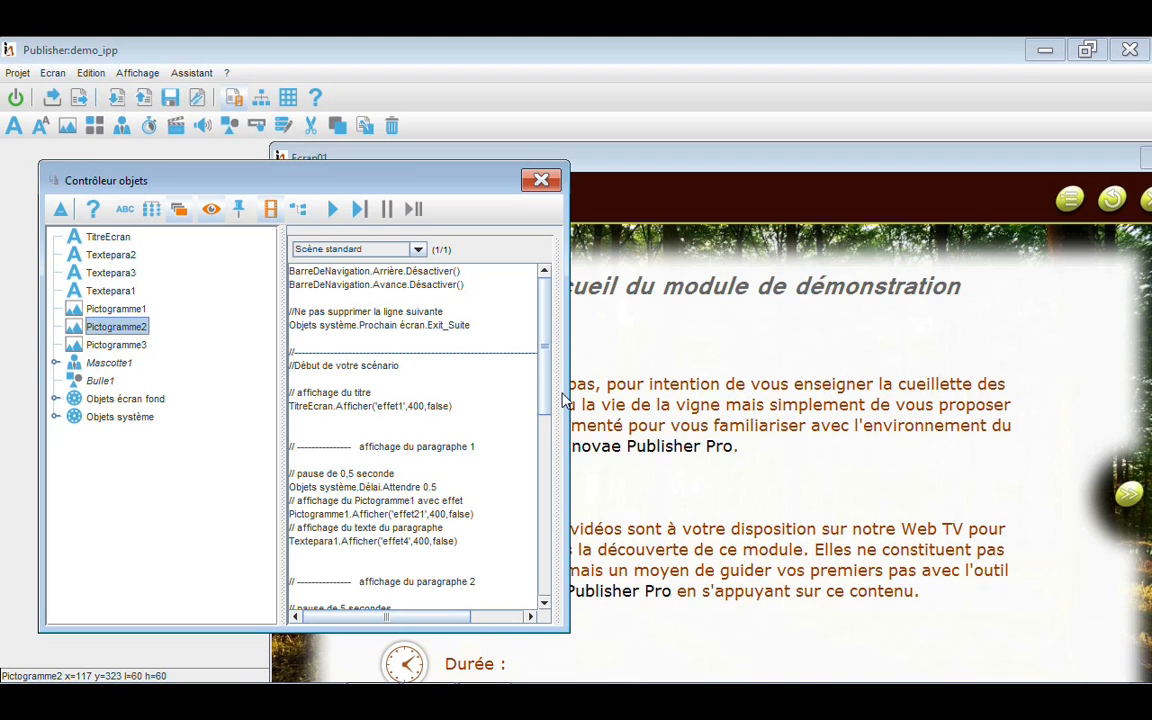
{"action": "left_click_drag", "start_coordinate": [104, 343], "coordinate": [299, 433]}
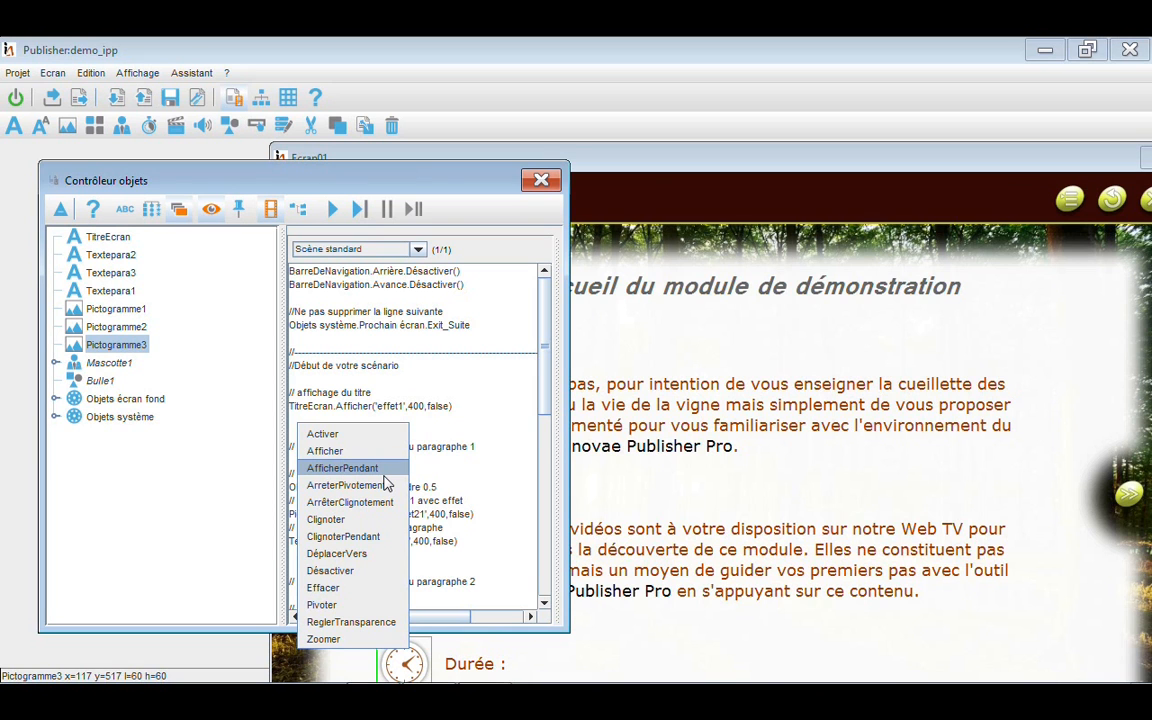
{"action": "left_click", "coordinate": [225, 445]}
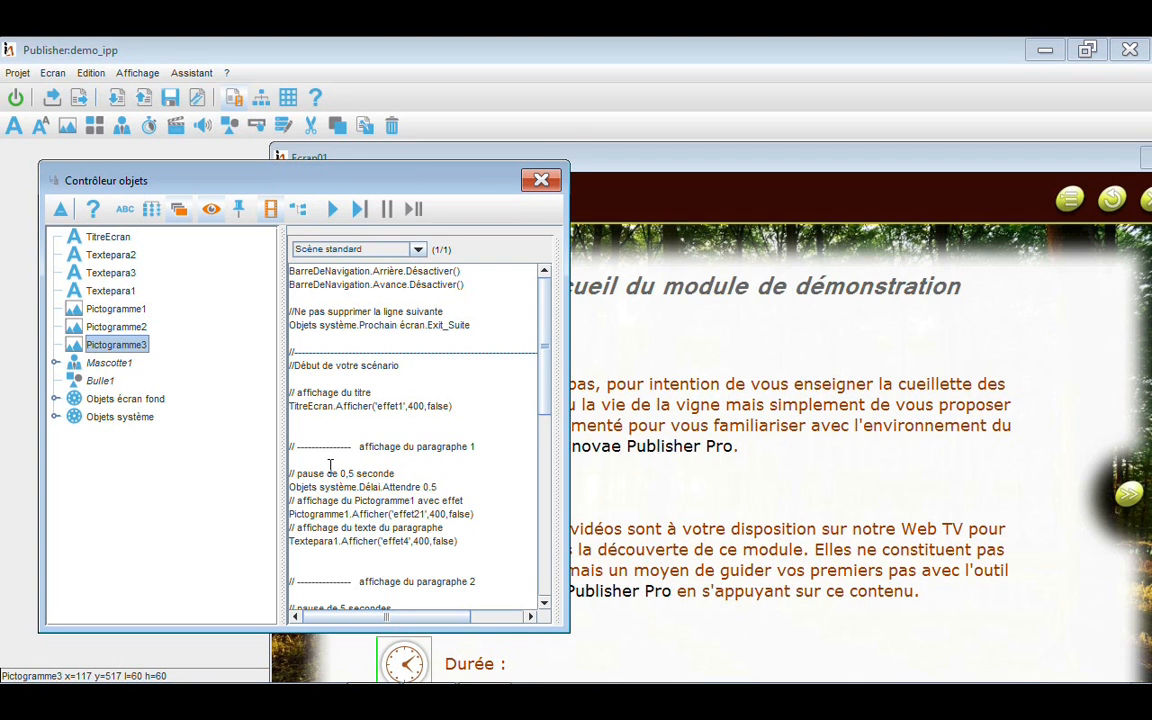
{"action": "left_click", "coordinate": [271, 209]}
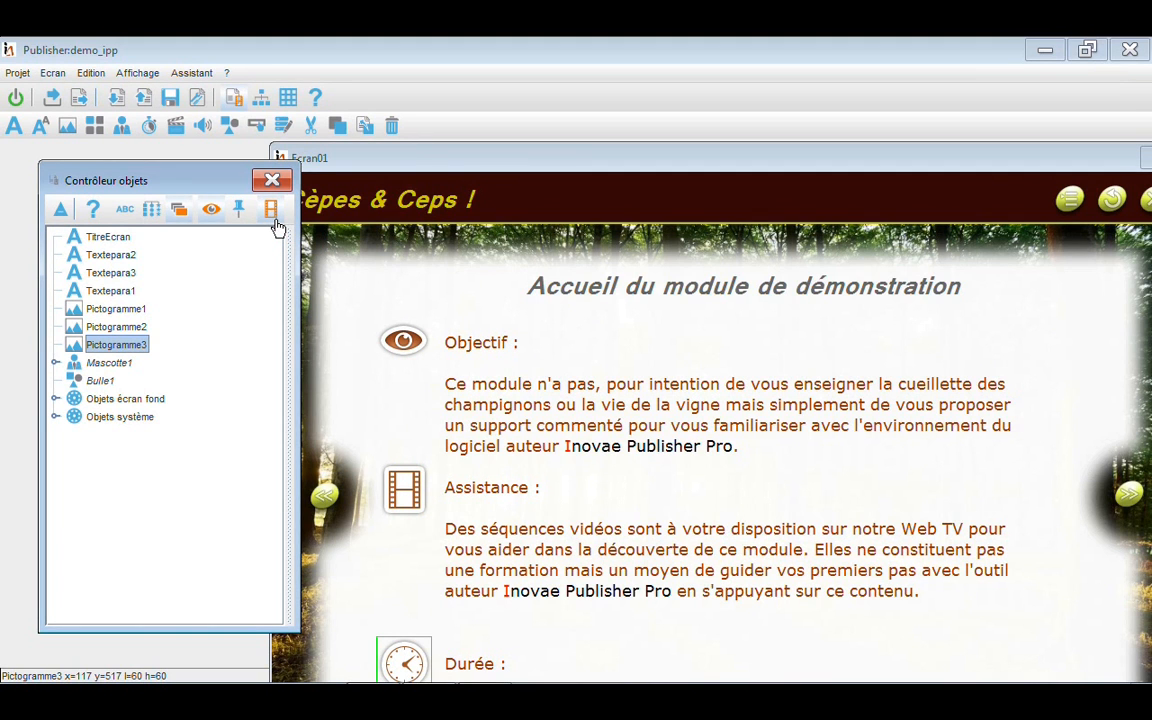
Step: Select Objets écran fond and compare the alphabetical, by-type and display-level sortings of the object list
{"action": "left_click", "coordinate": [93, 401]}
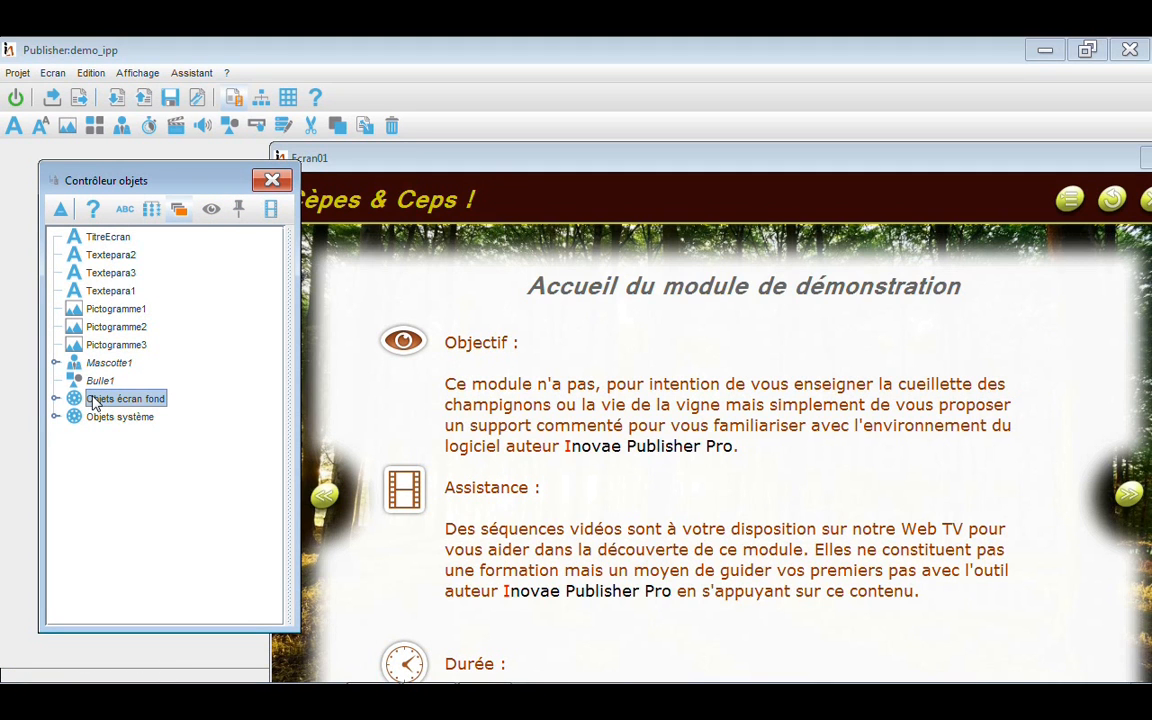
{"action": "left_click", "coordinate": [121, 212]}
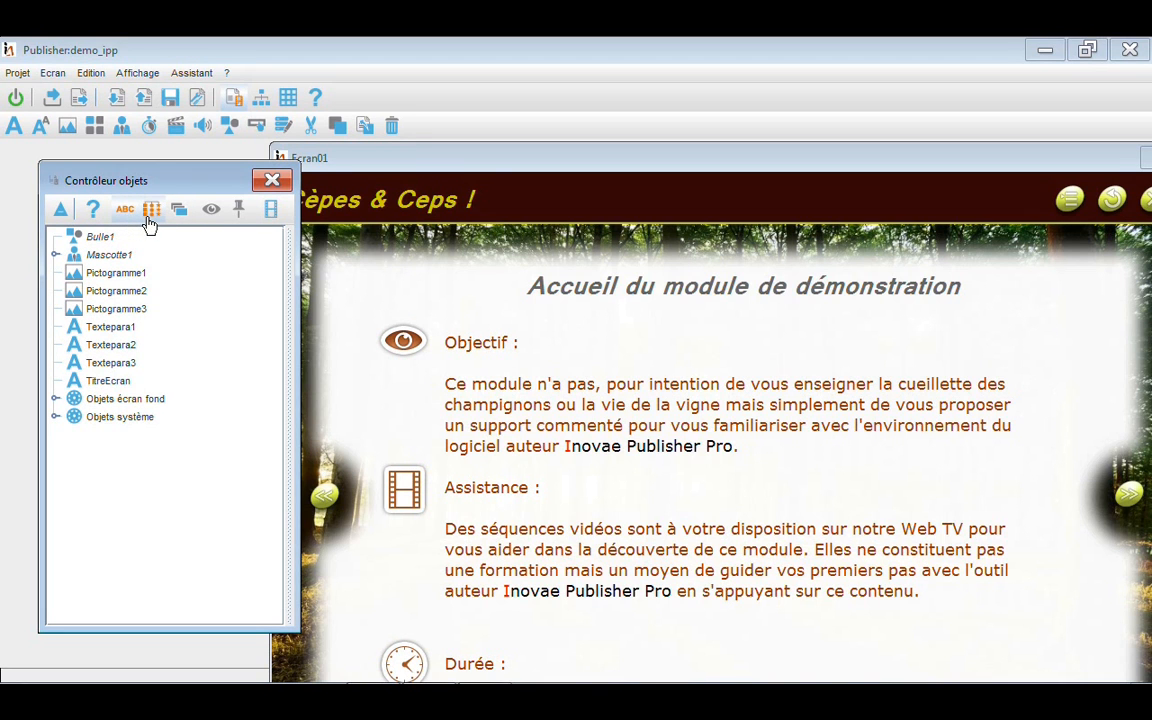
{"action": "left_click", "coordinate": [150, 216]}
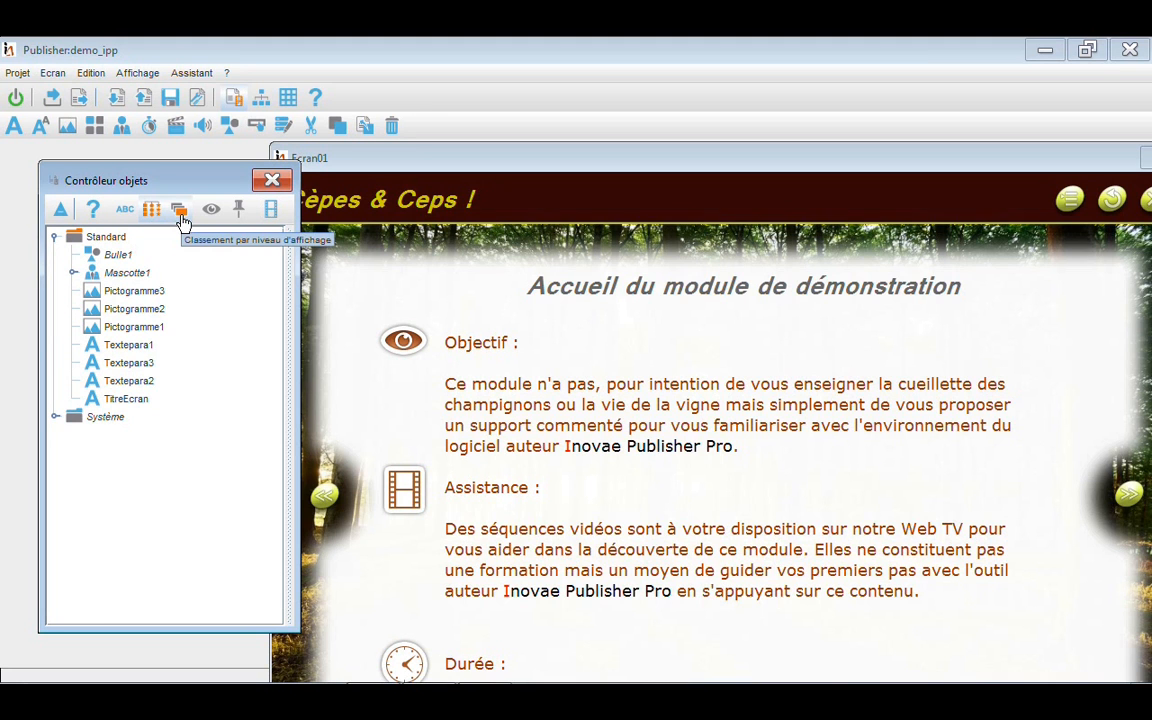
{"action": "left_click", "coordinate": [182, 218]}
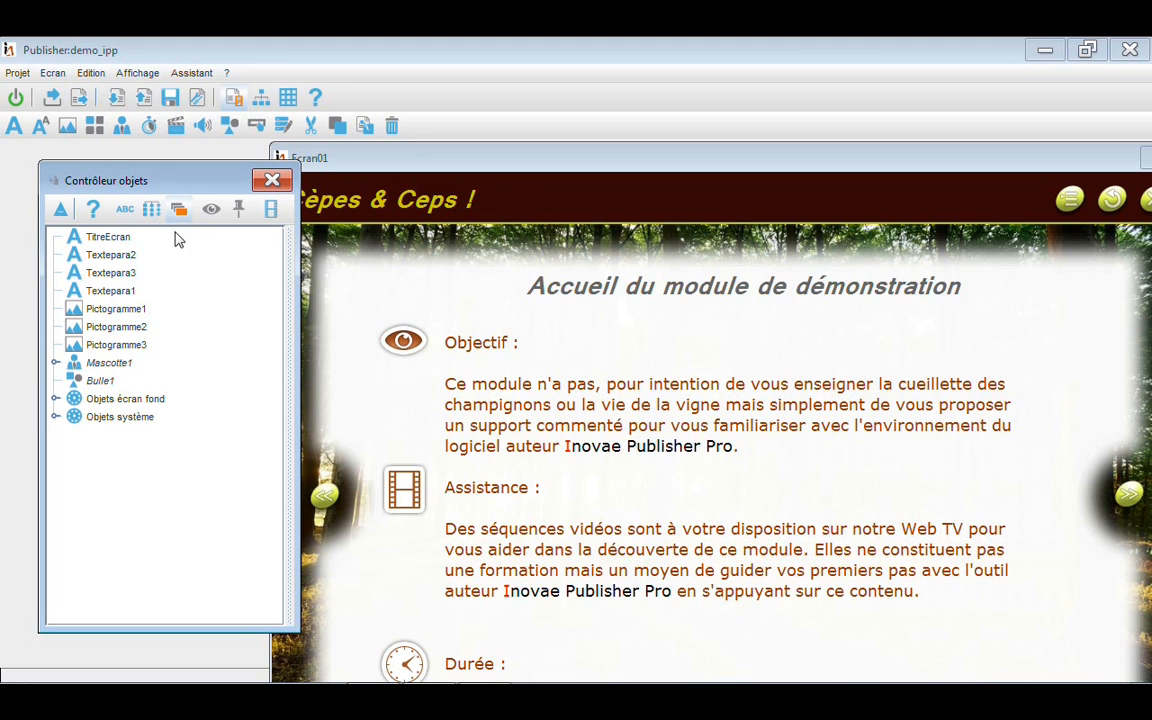